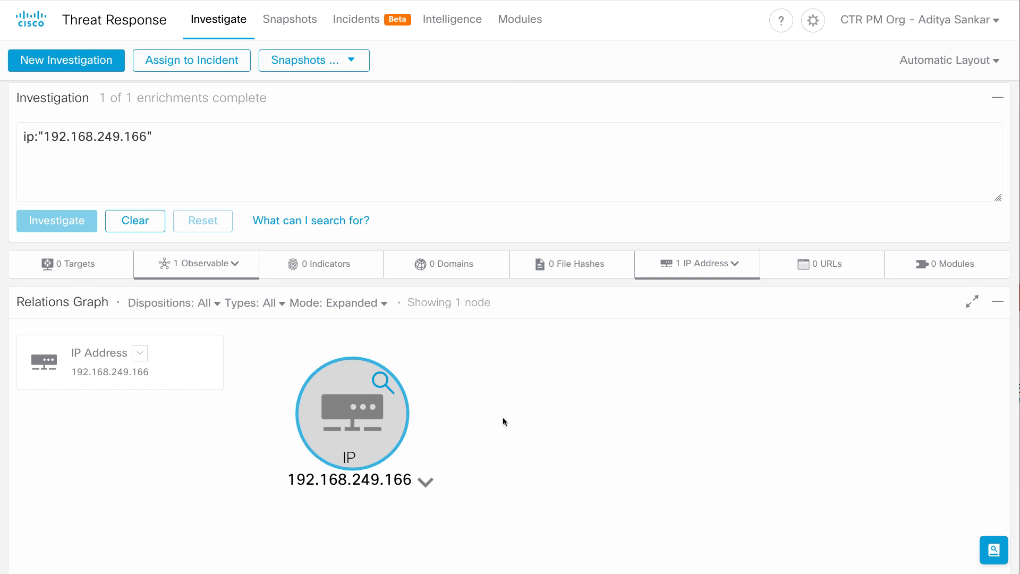
# - Drag the 192.168.249.166 node rightward toward the middle of the relations graph
pyautogui.moveTo(364, 411); pyautogui.dragTo(461, 404)
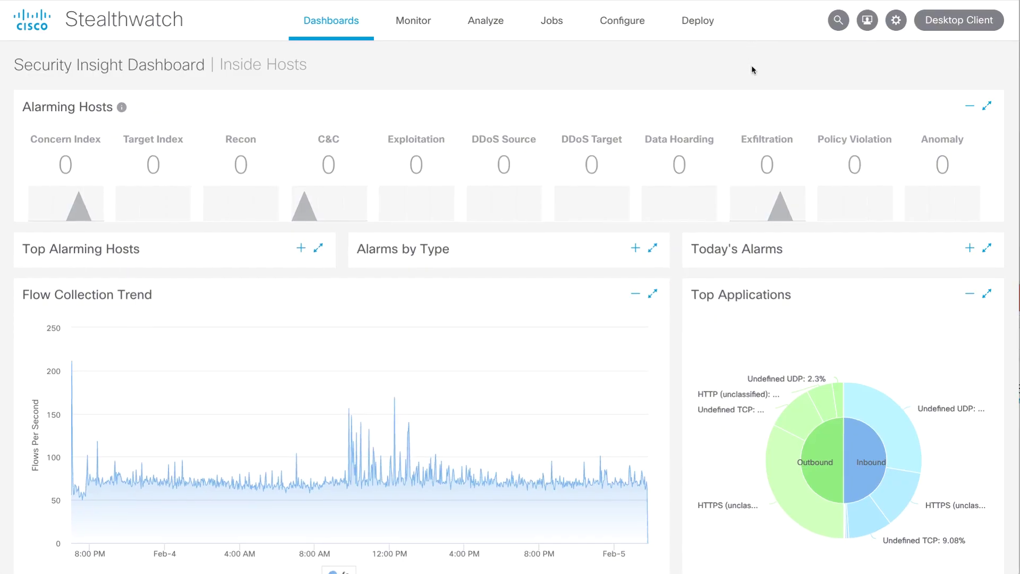
# - Open Threat Response Configuration from the Global Settings gear menu
pyautogui.click(886, 22)
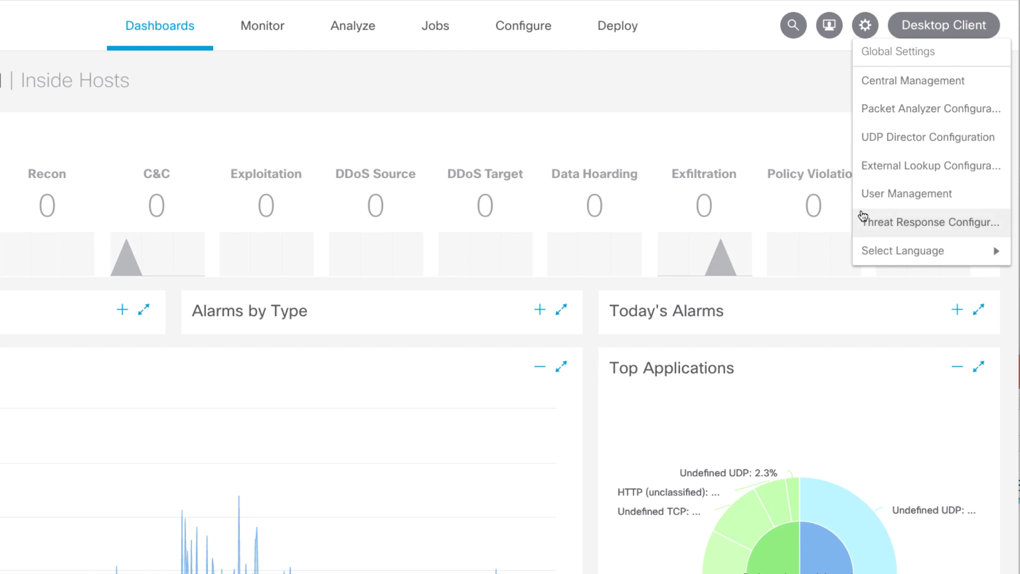
pyautogui.click(862, 222)
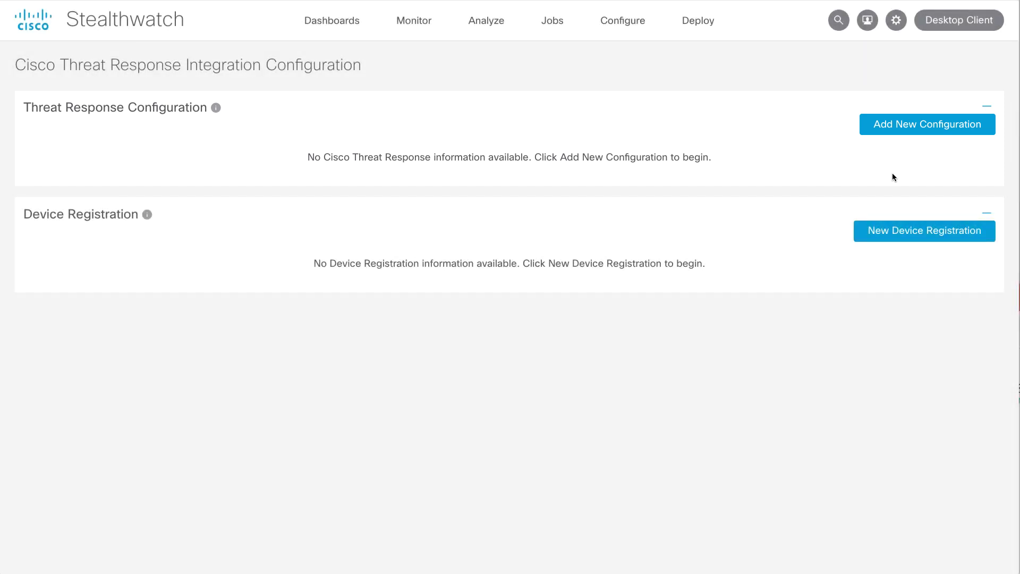
# - Add a new Threat Response configuration, keeping North America (US) as the cloud region
pyautogui.click(894, 126)
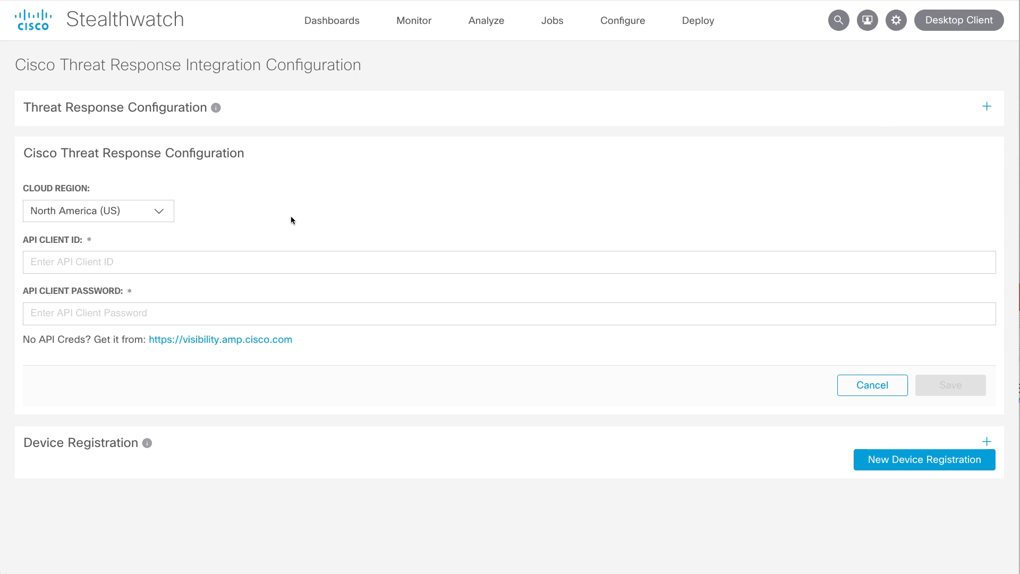
pyautogui.click(160, 213)
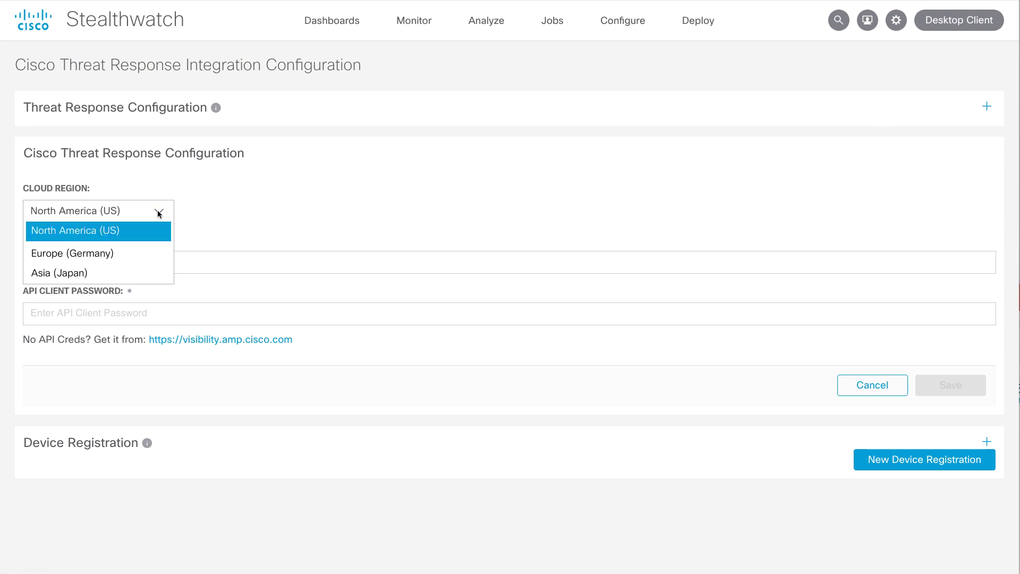
pyautogui.click(159, 214)
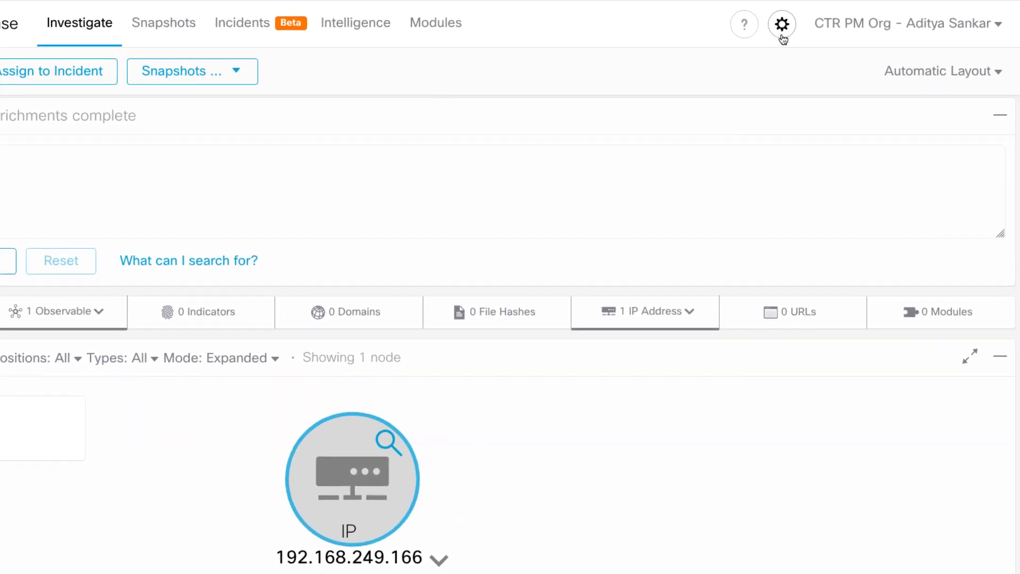
# - Create API client 'smc' with all scopes under Settings > API Clients and copy its client ID
pyautogui.click(814, 26)
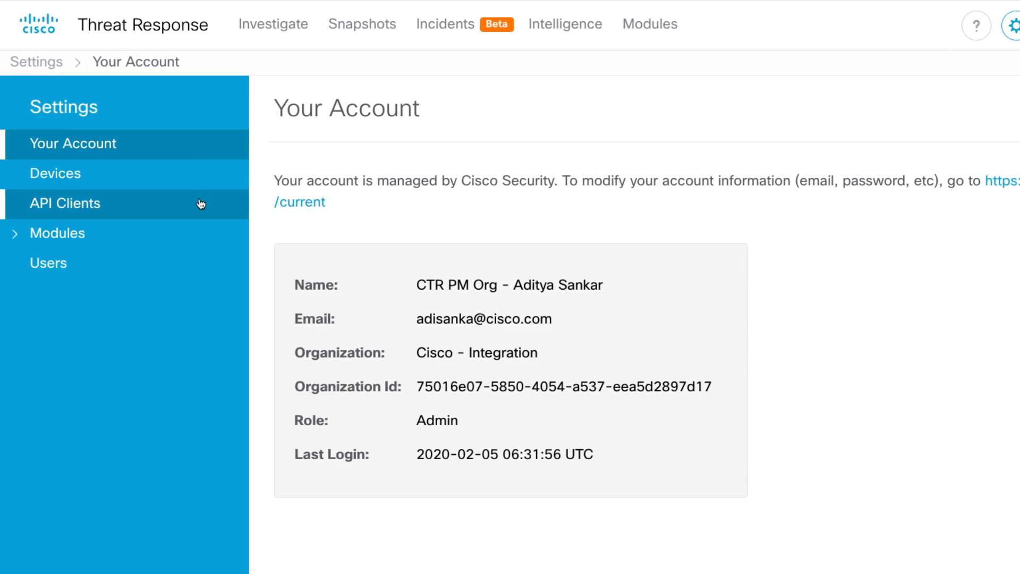
pyautogui.click(201, 204)
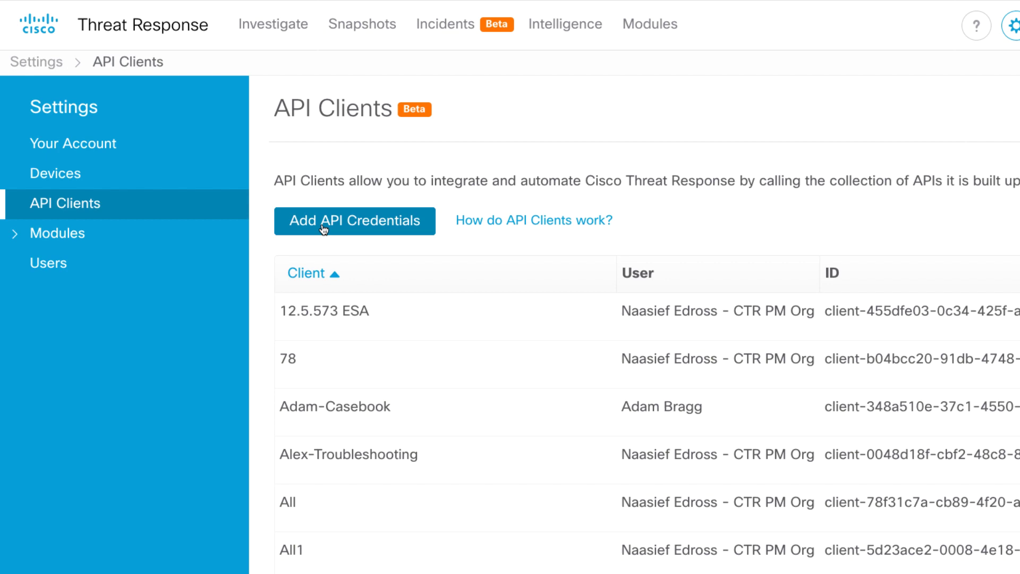
pyautogui.click(323, 223)
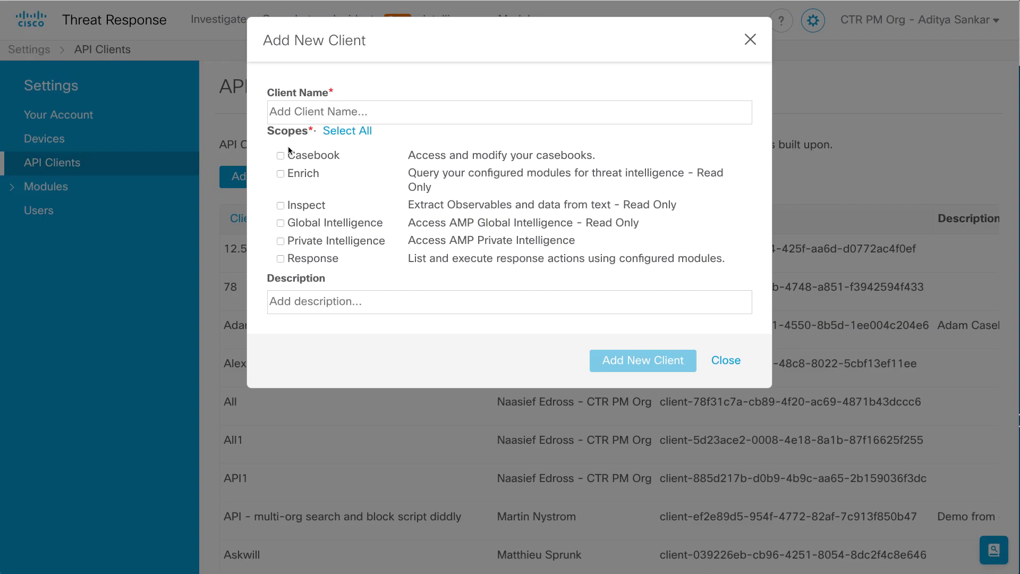
pyautogui.click(306, 112)
pyautogui.write('smc')
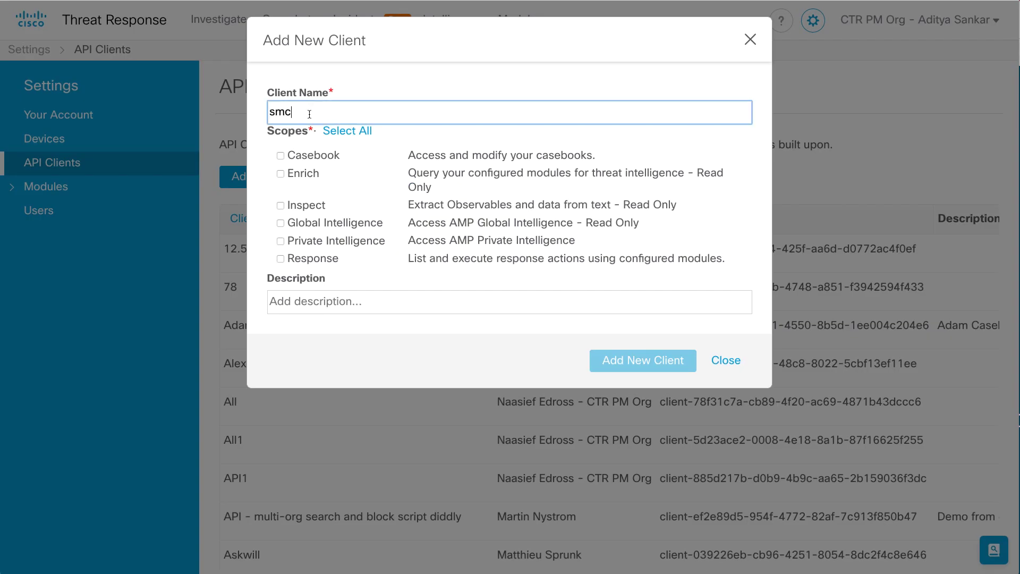
pyautogui.click(341, 133)
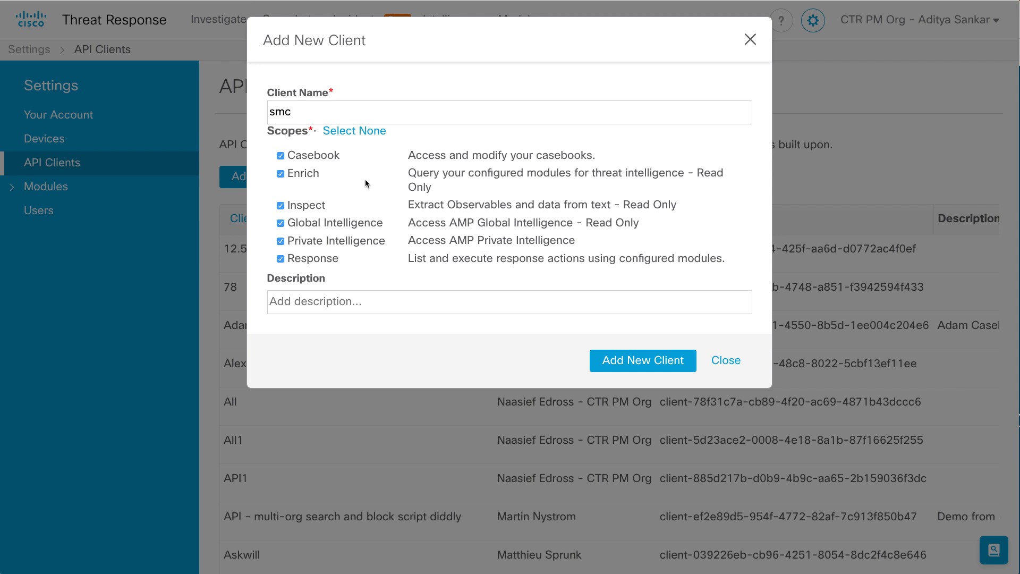
pyautogui.click(619, 367)
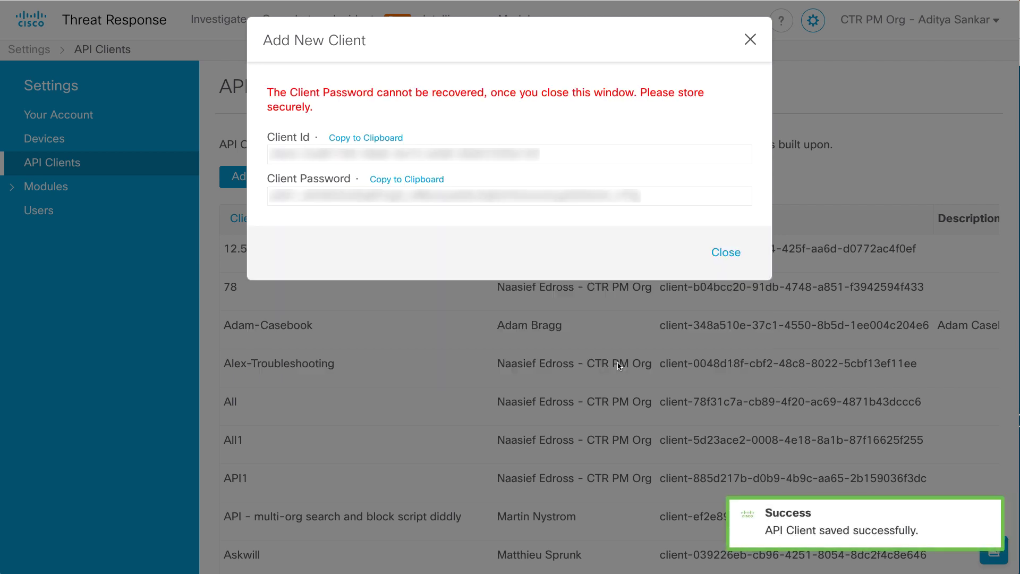
pyautogui.click(379, 139)
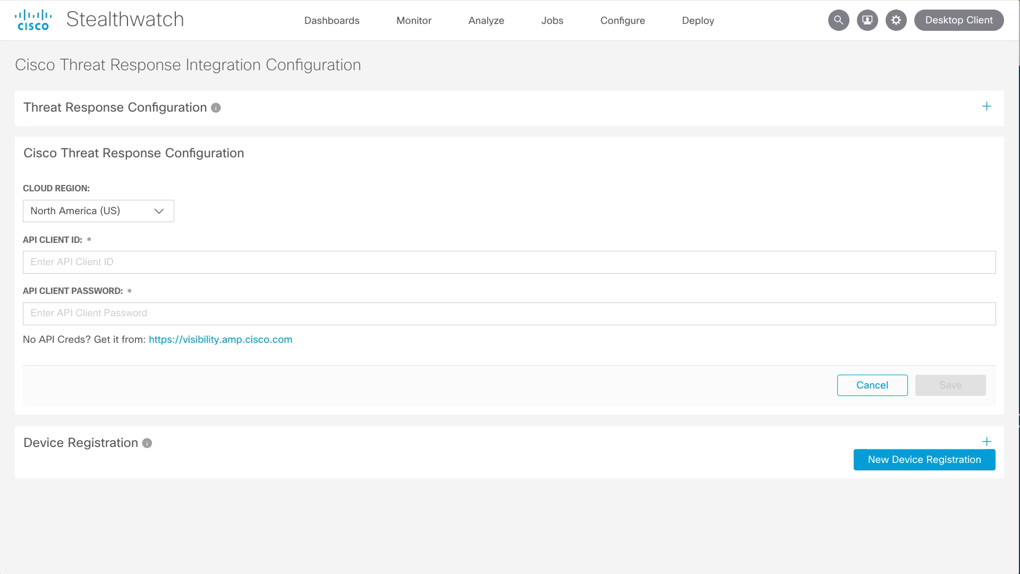
# - Paste the client ID and client password into the integration form and save them
pyautogui.click(648, 256)
pyautogui.hotkey('ctrl', 'v')
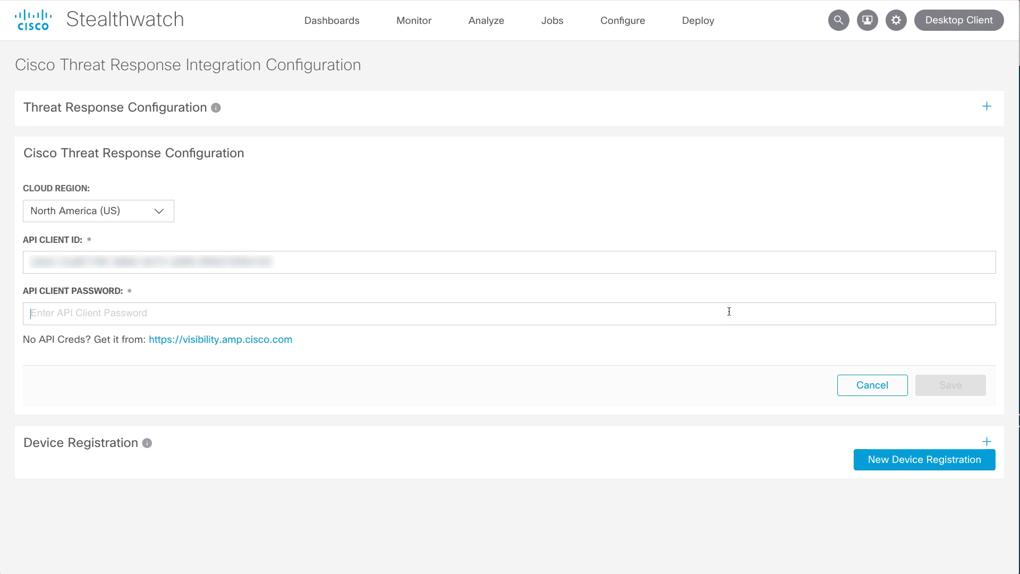
pyautogui.hotkey('ctrl', 'v')
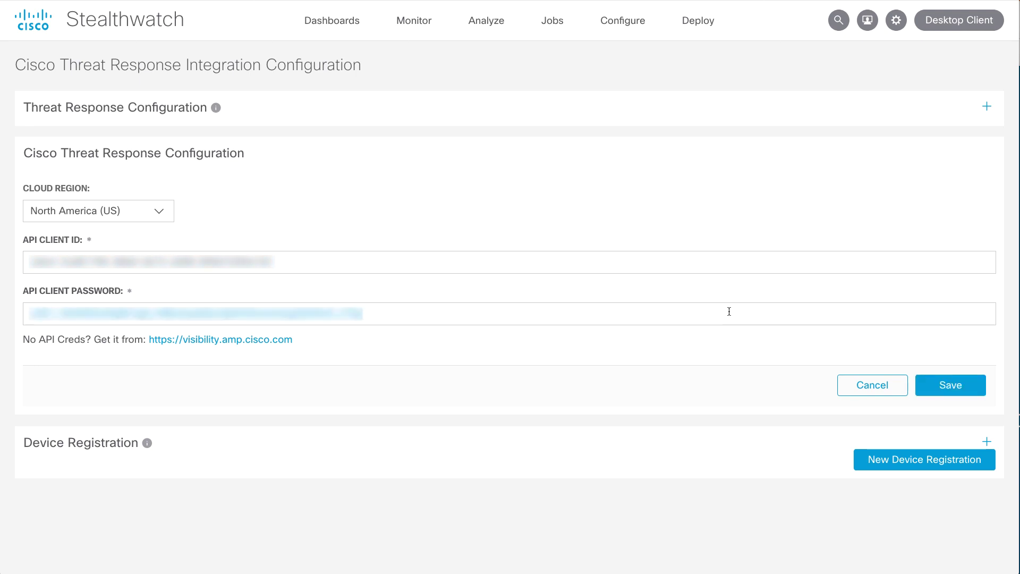
pyautogui.click(922, 387)
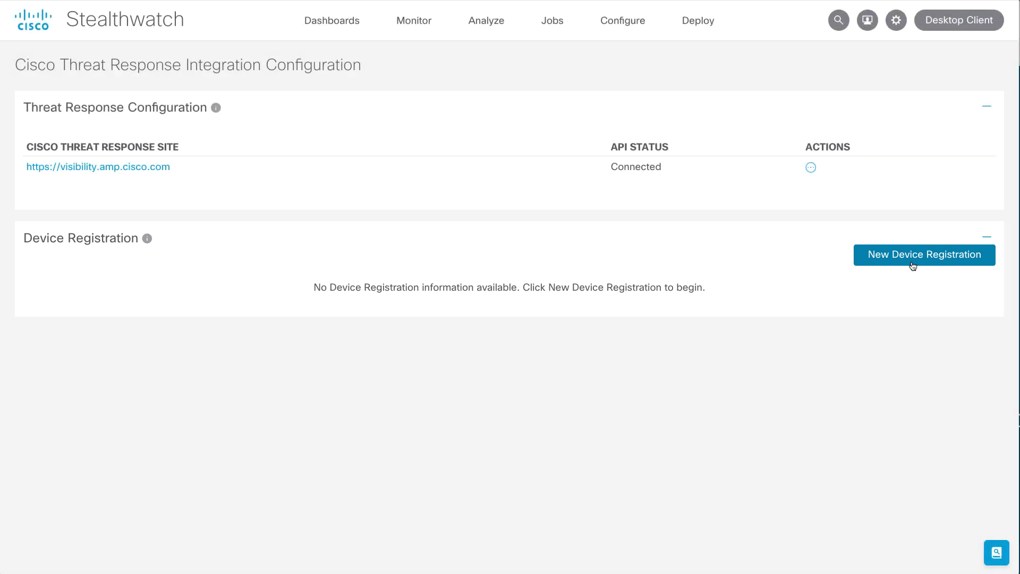
# - Start a new device registration, then open Manage Devices from Threat Response's Devices settings
pyautogui.click(913, 265)
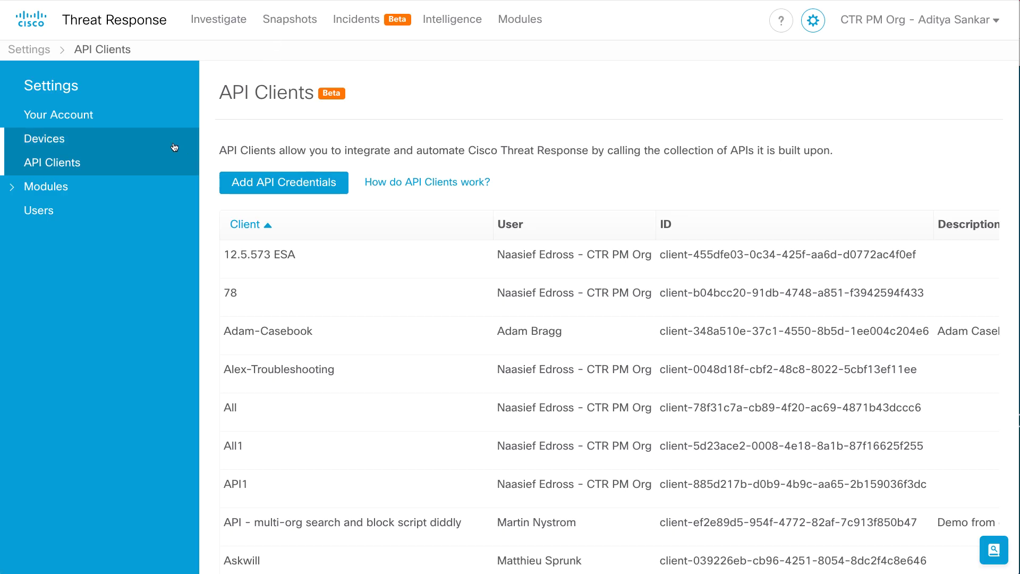
pyautogui.click(162, 146)
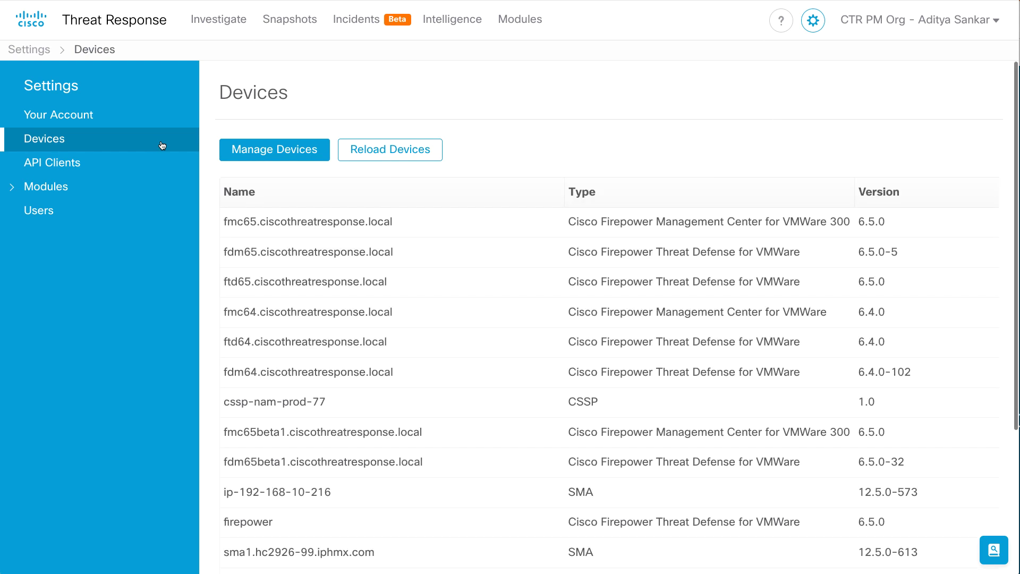
pyautogui.click(242, 151)
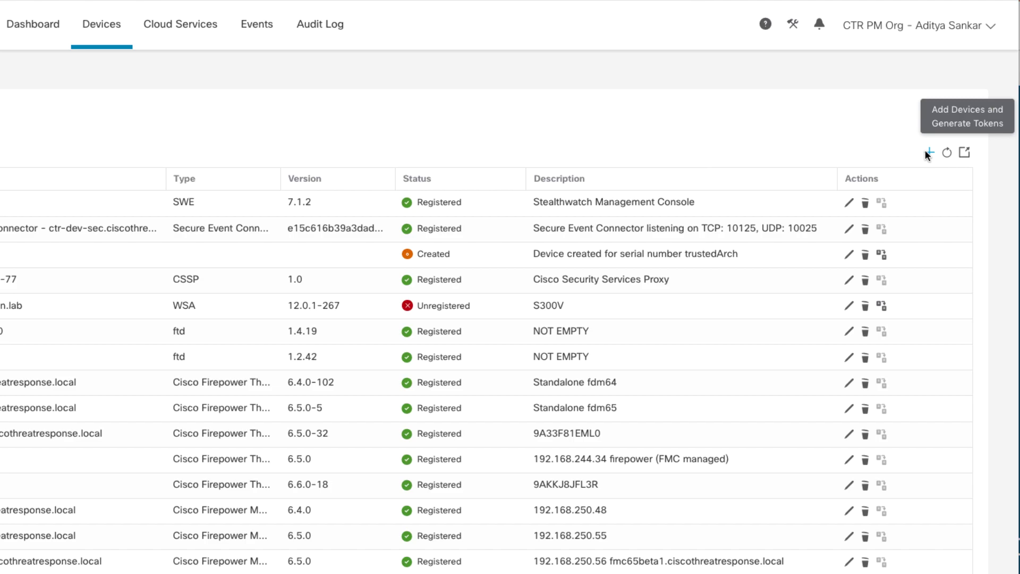
# - Generate a registration token for 1 device, valid for 1 hour, and copy it
pyautogui.click(926, 151)
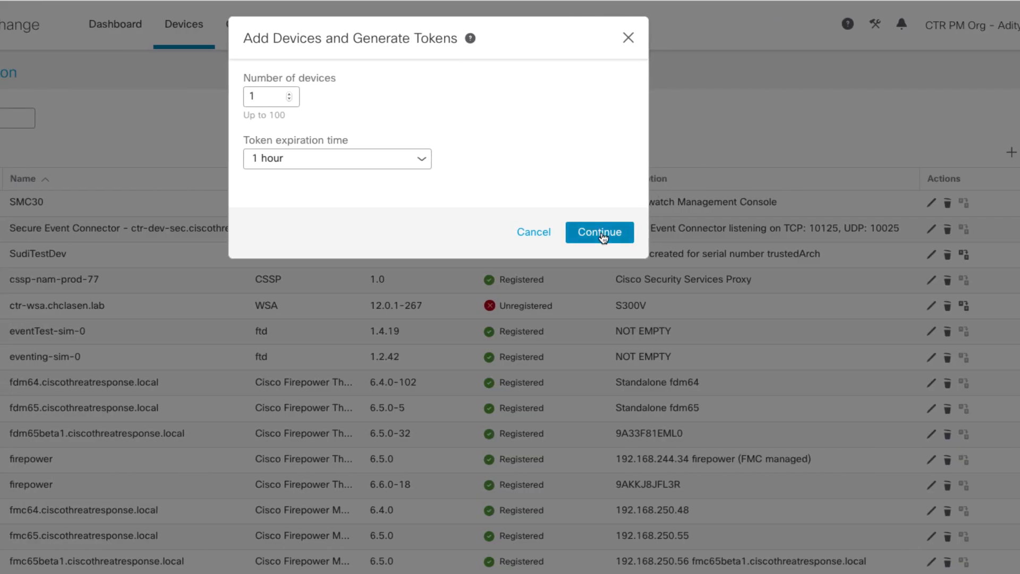
pyautogui.click(601, 234)
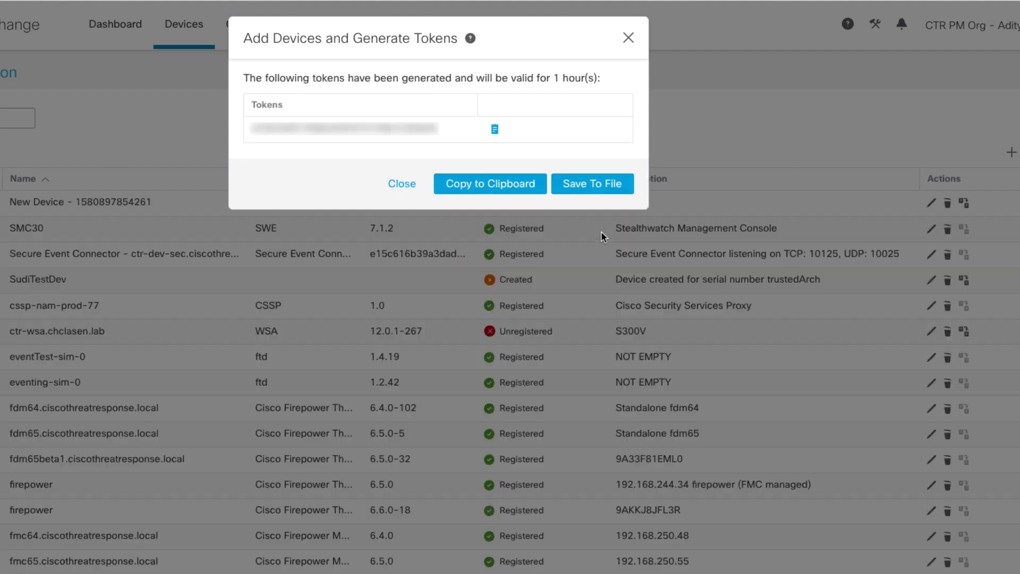
pyautogui.click(509, 188)
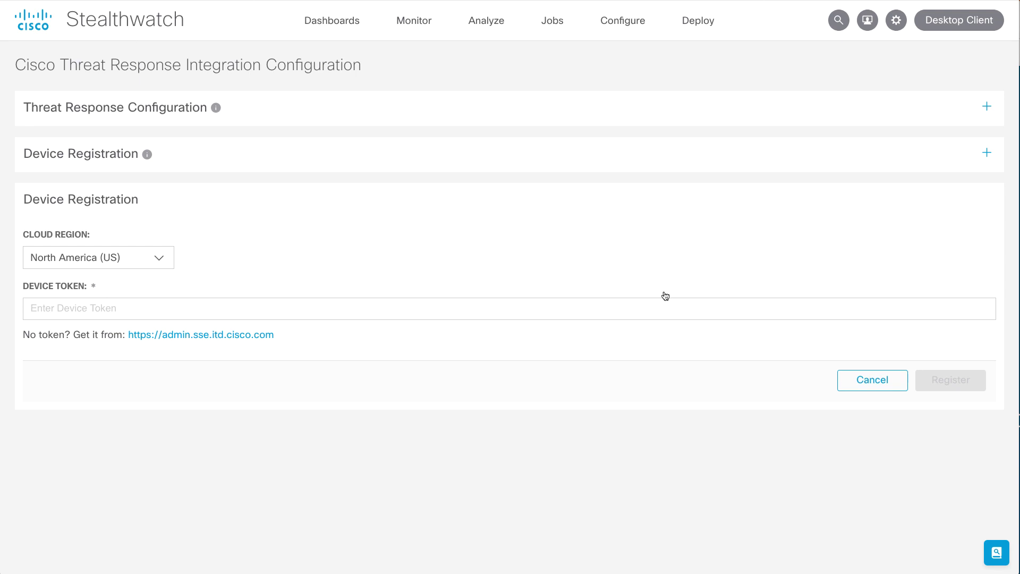
# - Paste the SSE device token into the Device Token field and register the console
pyautogui.click(640, 309)
pyautogui.hotkey('ctrl', 'v')
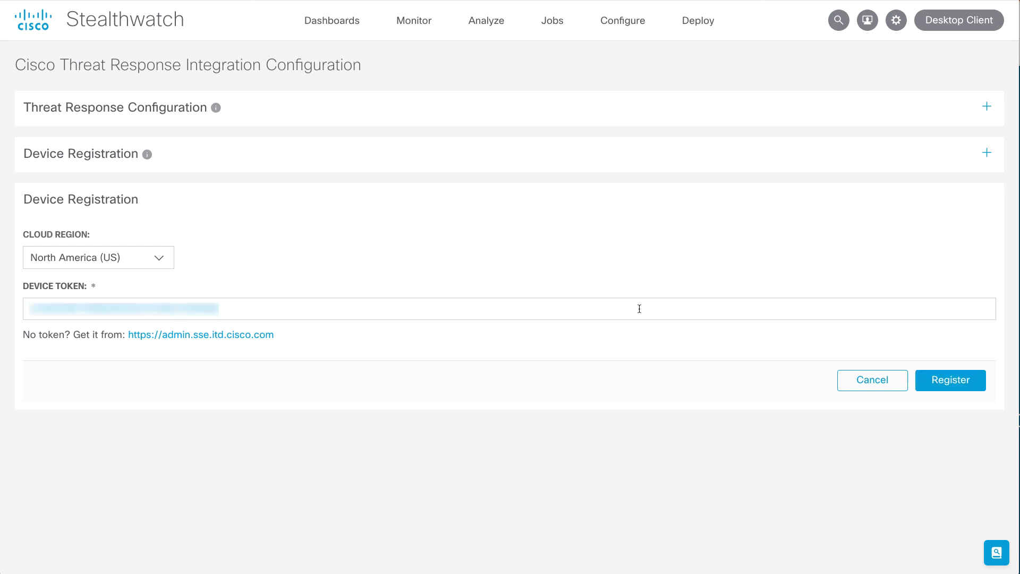
pyautogui.click(957, 383)
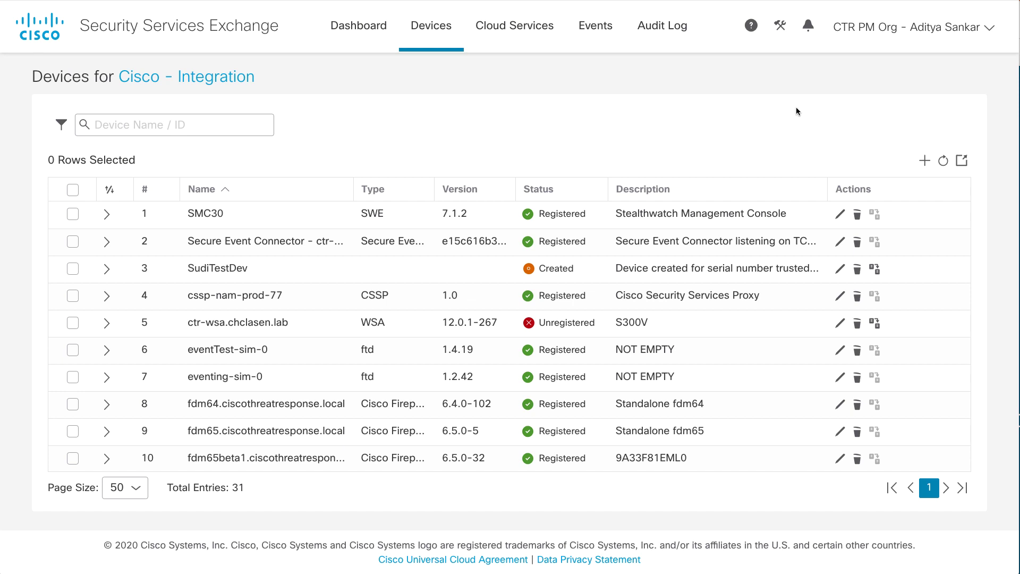
# - Refresh the Devices list and expand the smc row to show its ID, IP and connector
pyautogui.click(945, 160)
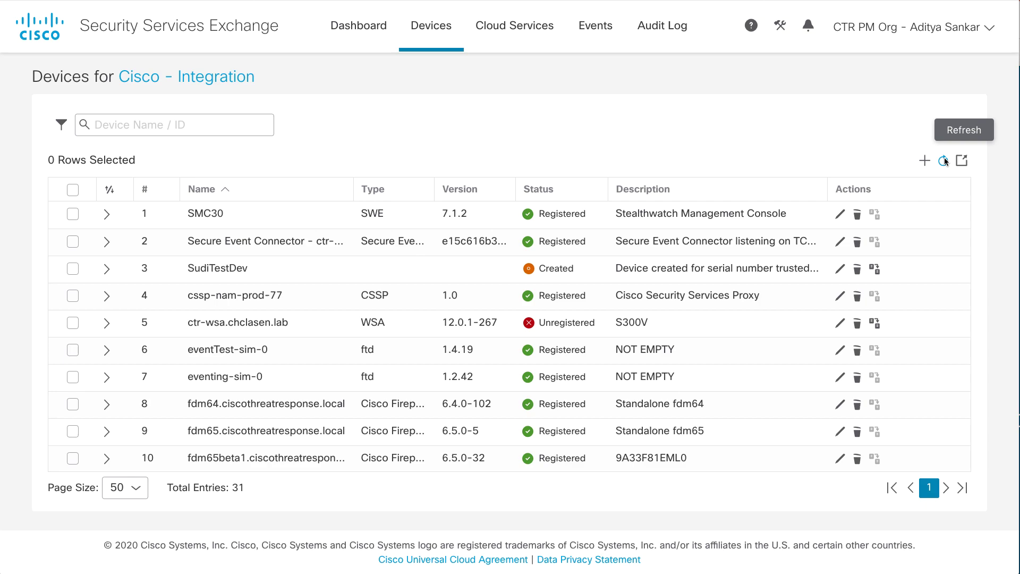
pyautogui.scroll(-10, 222, 317)
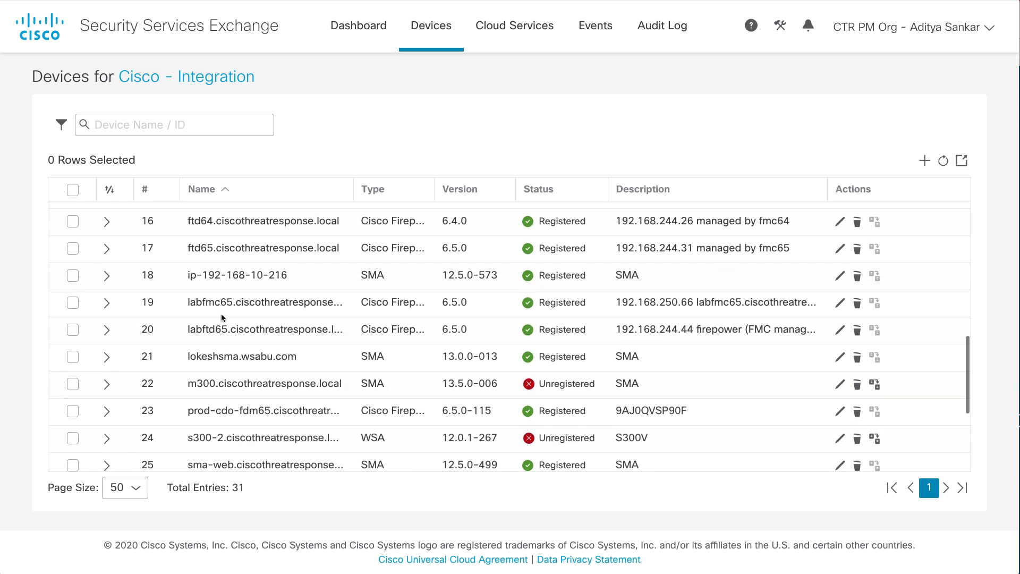
pyautogui.click(107, 394)
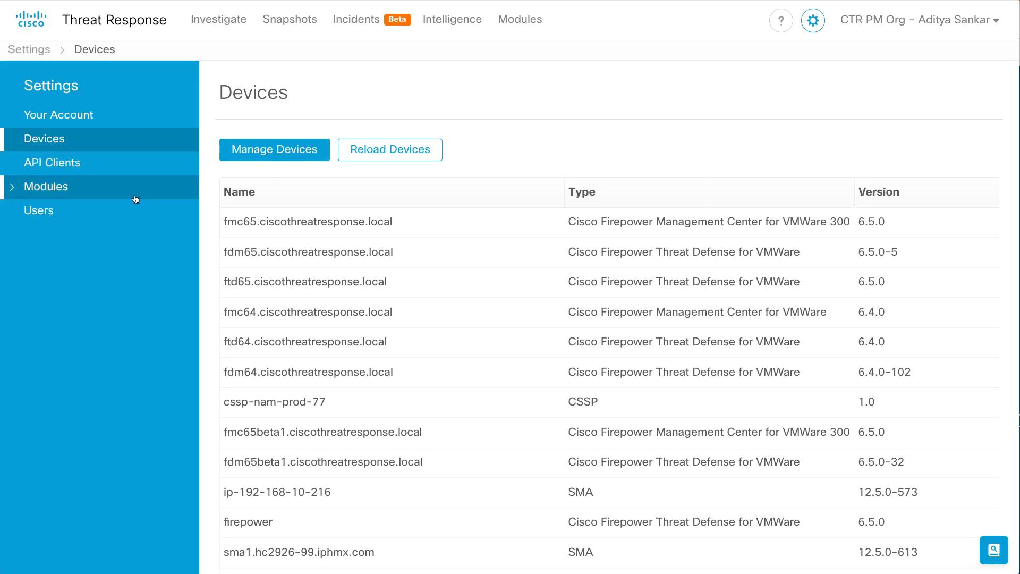
# - Add a Stealthwatch Enterprise module from Available Modules with registered device 'smc' and save it
pyautogui.click(136, 196)
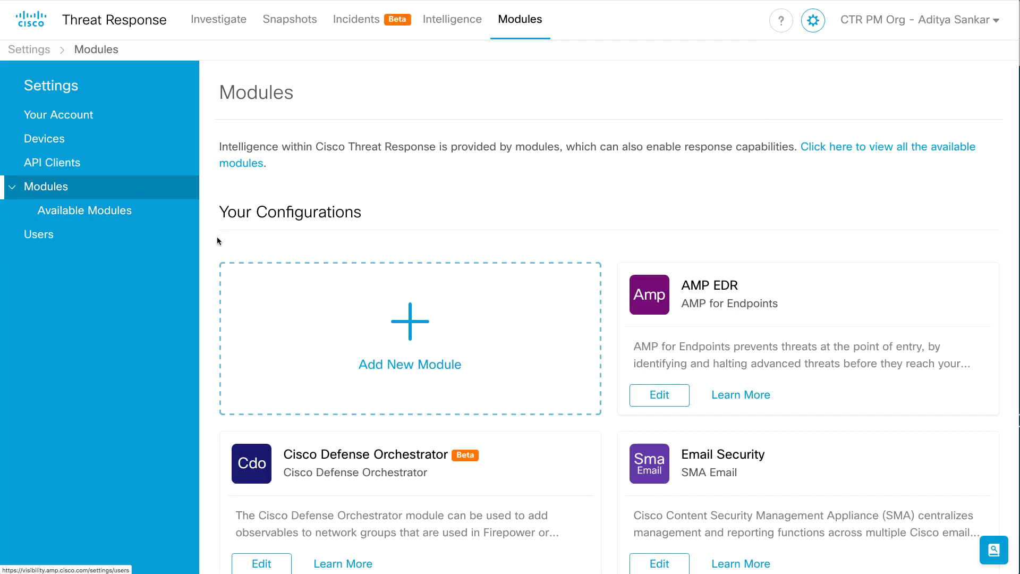
pyautogui.click(308, 317)
pyautogui.scroll(-8, 308, 318)
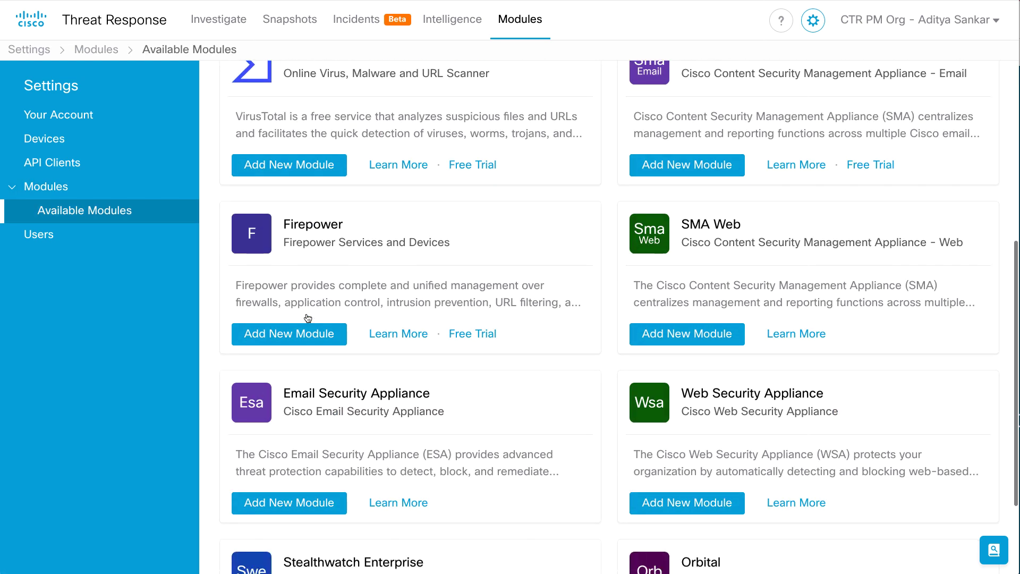
pyautogui.scroll(-3, 308, 318)
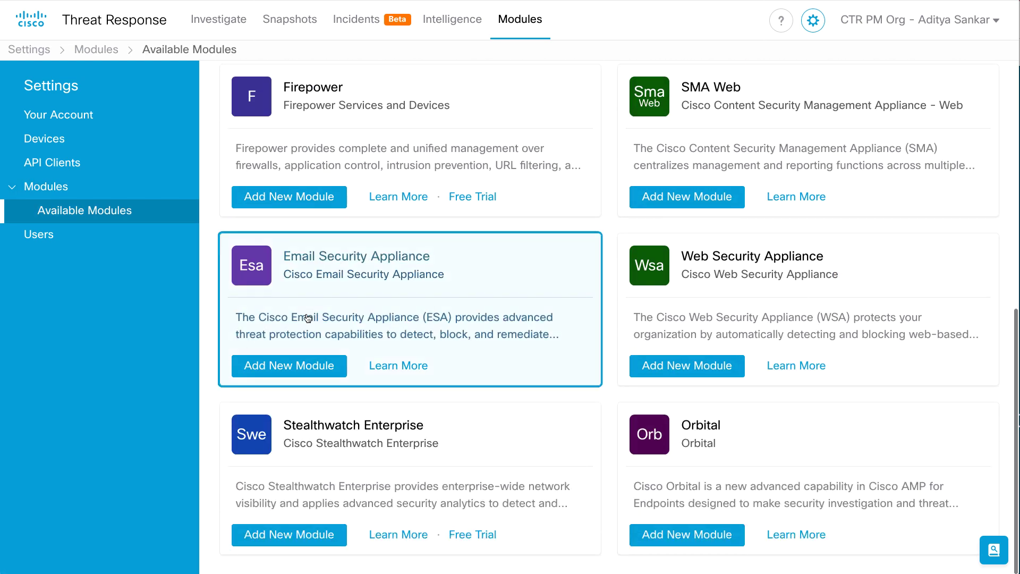
pyautogui.click(278, 536)
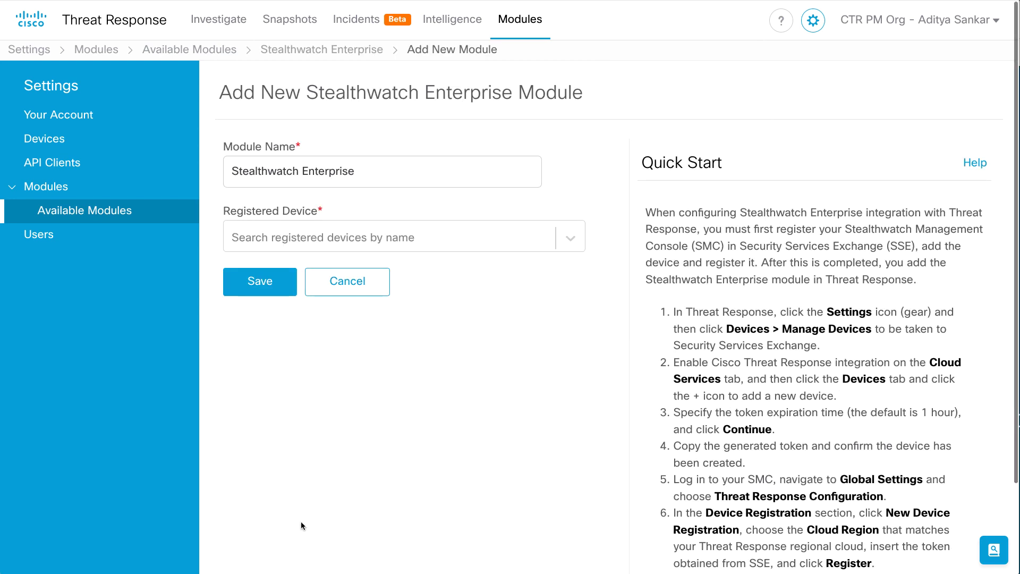
pyautogui.click(563, 240)
pyautogui.click(548, 298)
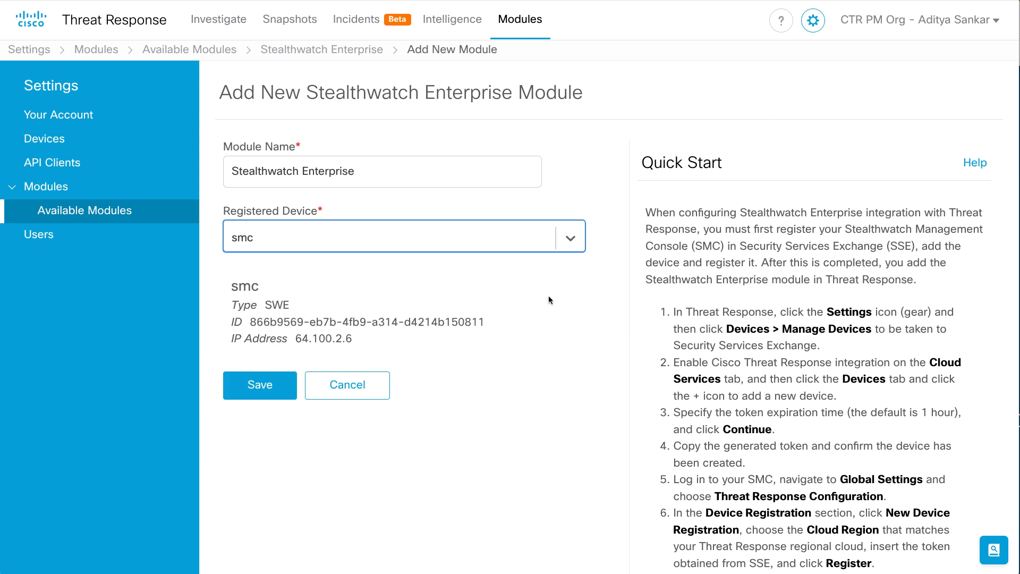
pyautogui.click(260, 384)
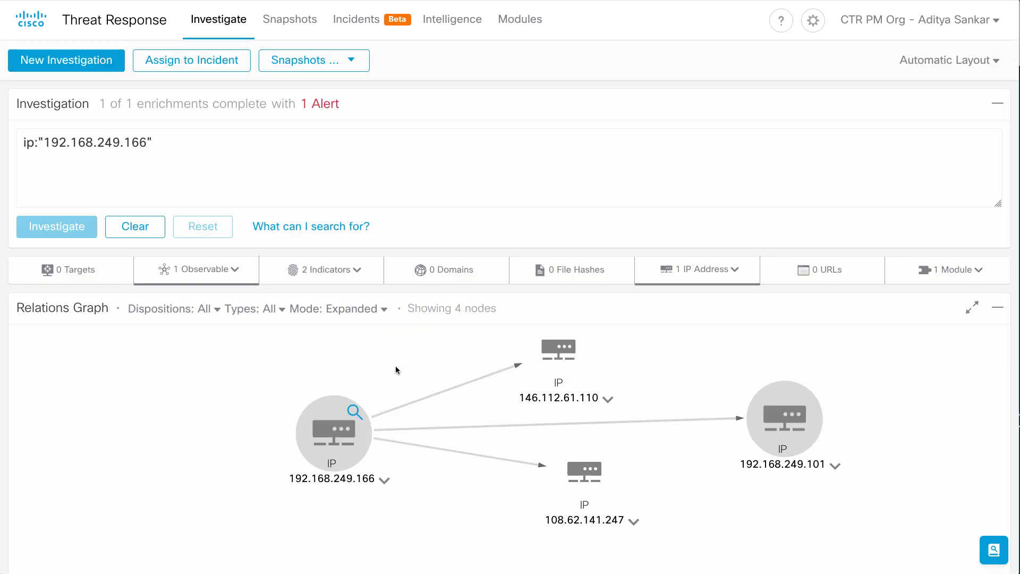
# - Move the 192.168.249.166 node, then review its 2 indicators and Stealthwatch Enterprise module (10 sightings, 0 judgements)
pyautogui.moveTo(339, 421); pyautogui.dragTo(364, 439)
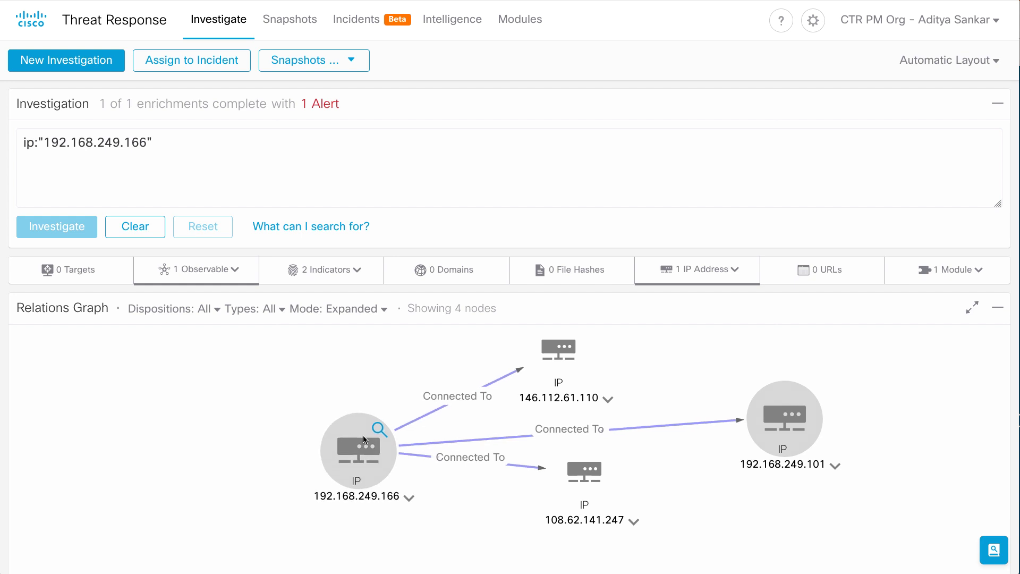
pyautogui.click(356, 274)
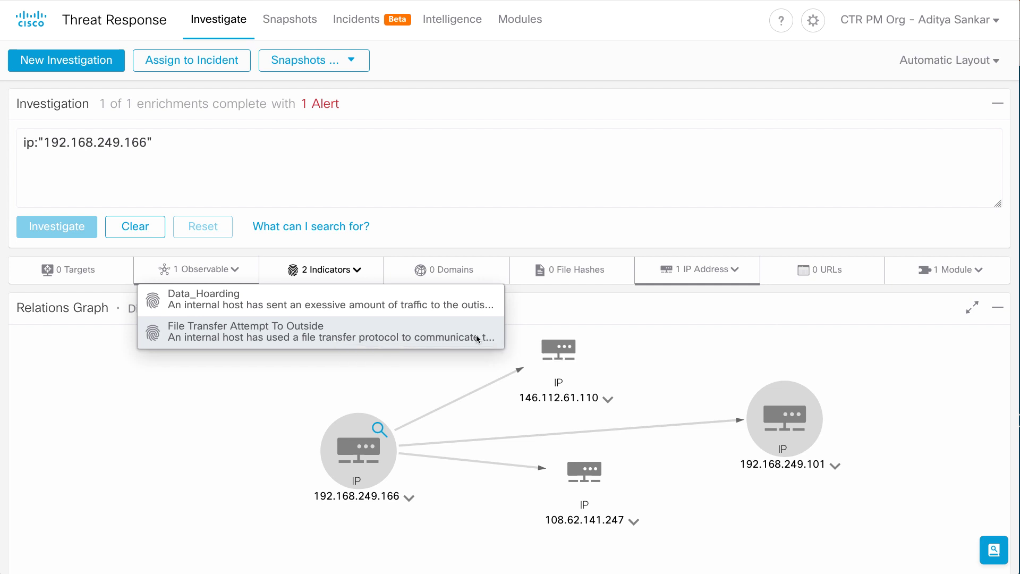
pyautogui.click(961, 281)
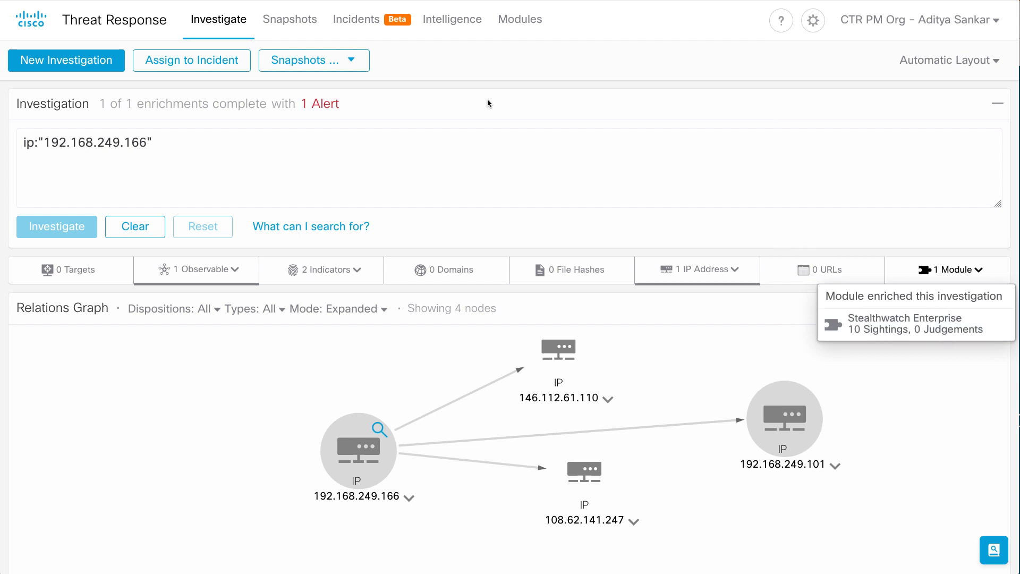
# - From the Data_Hoarding incident, open the Stealthwatch Enterprise Host Report for observable 192.168.249.166
pyautogui.click(366, 20)
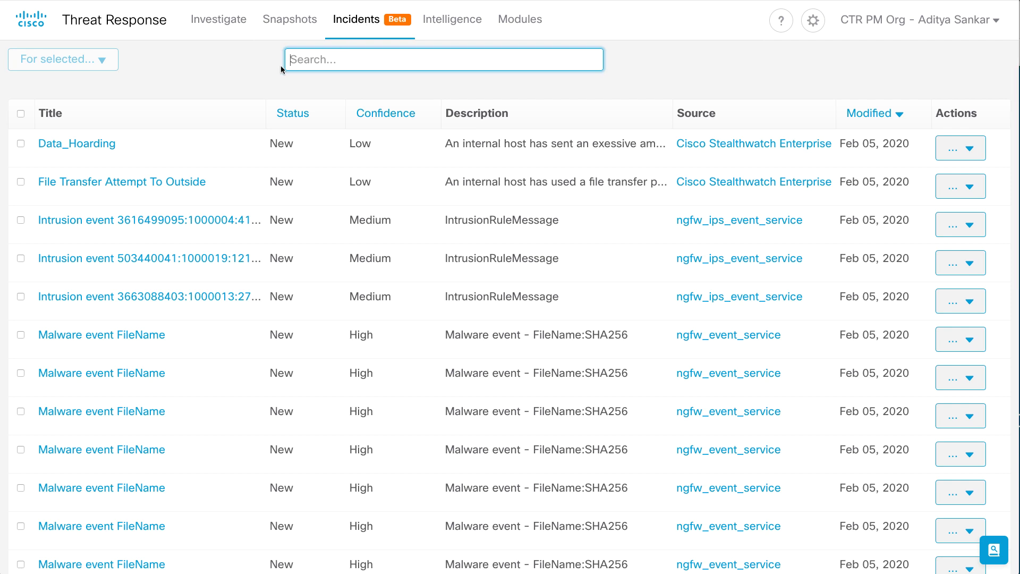
pyautogui.click(101, 145)
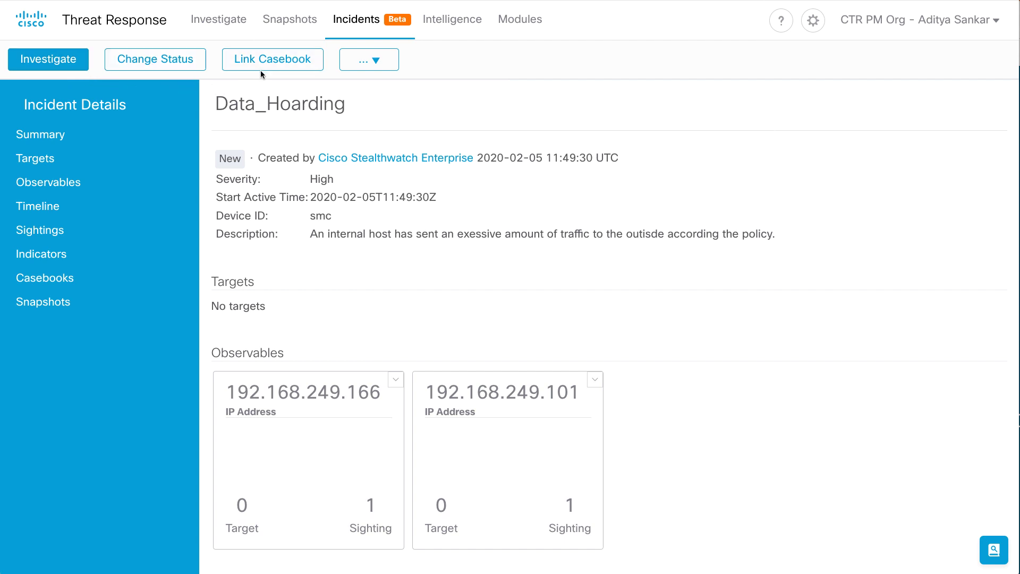
pyautogui.click(396, 379)
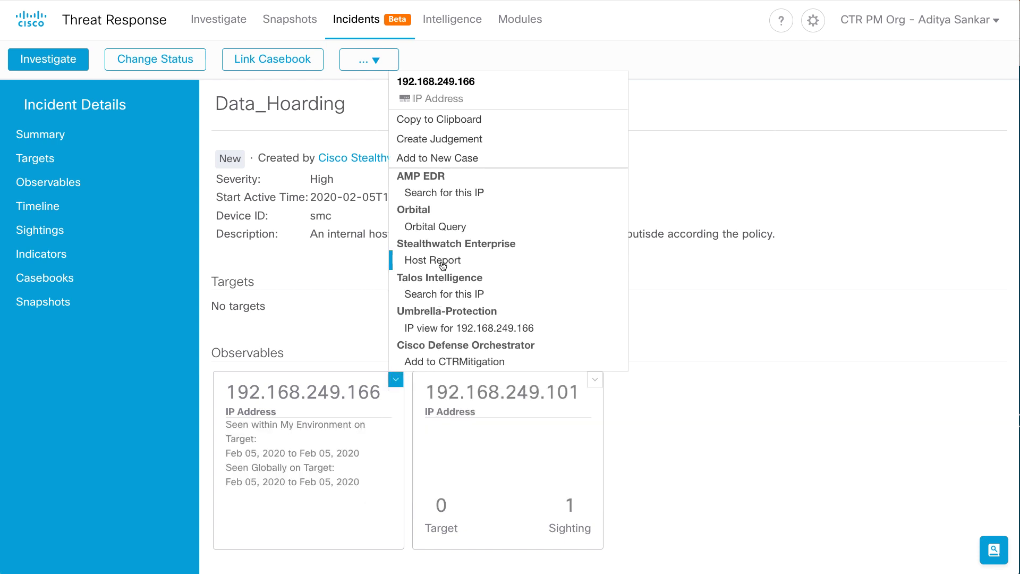
pyautogui.click(441, 264)
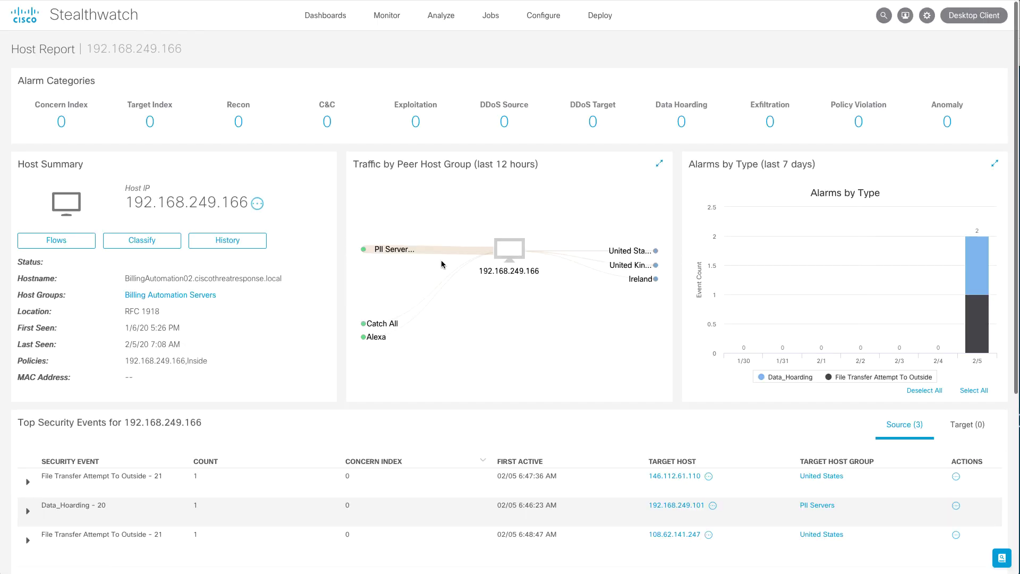
# - In Top Security Events, show the Cisco Threat Response actions for target host 192.168.249.101
pyautogui.scroll(-1, 442, 265)
pyautogui.scroll(-1, 441, 264)
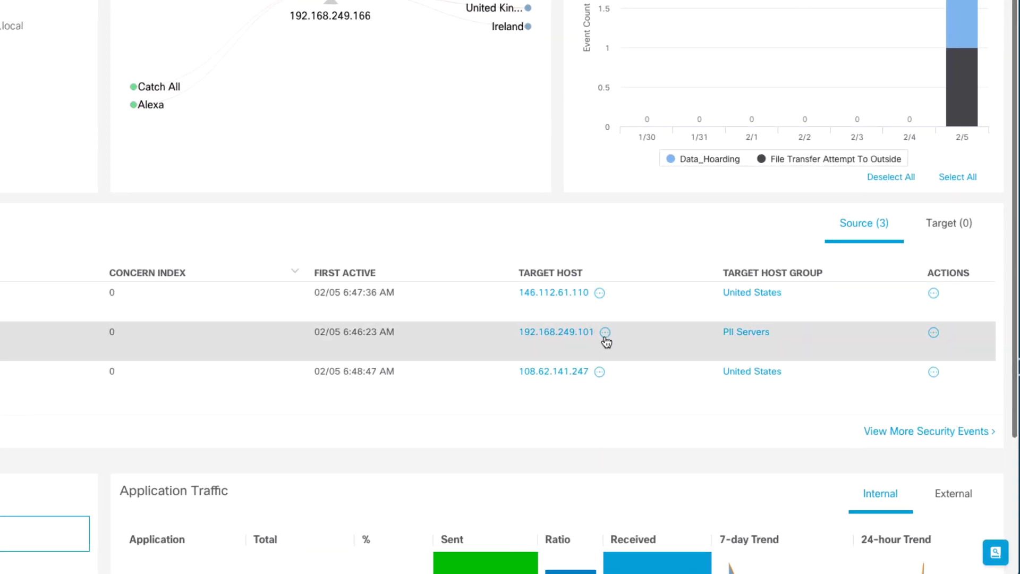
pyautogui.click(605, 334)
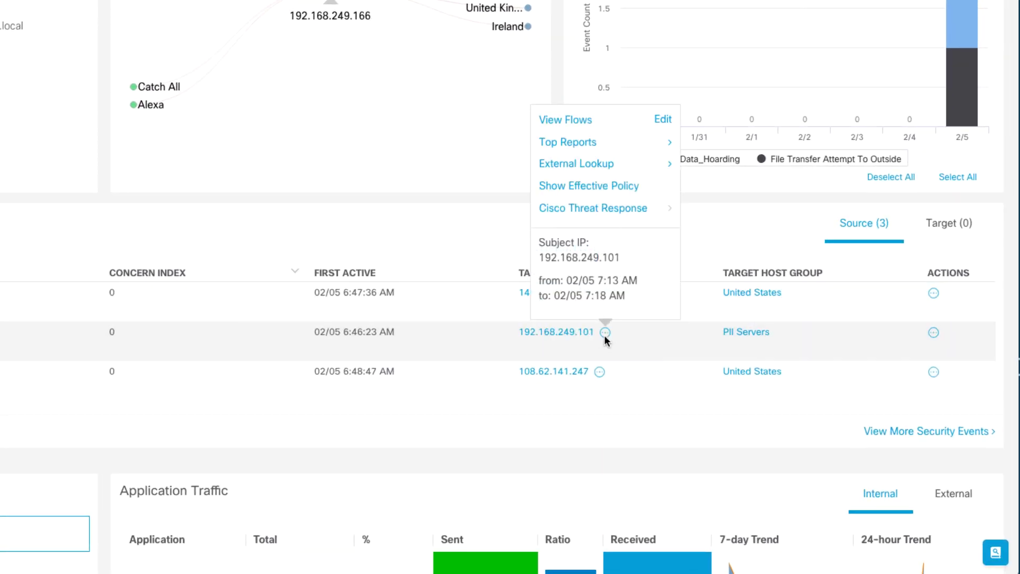
pyautogui.click(672, 208)
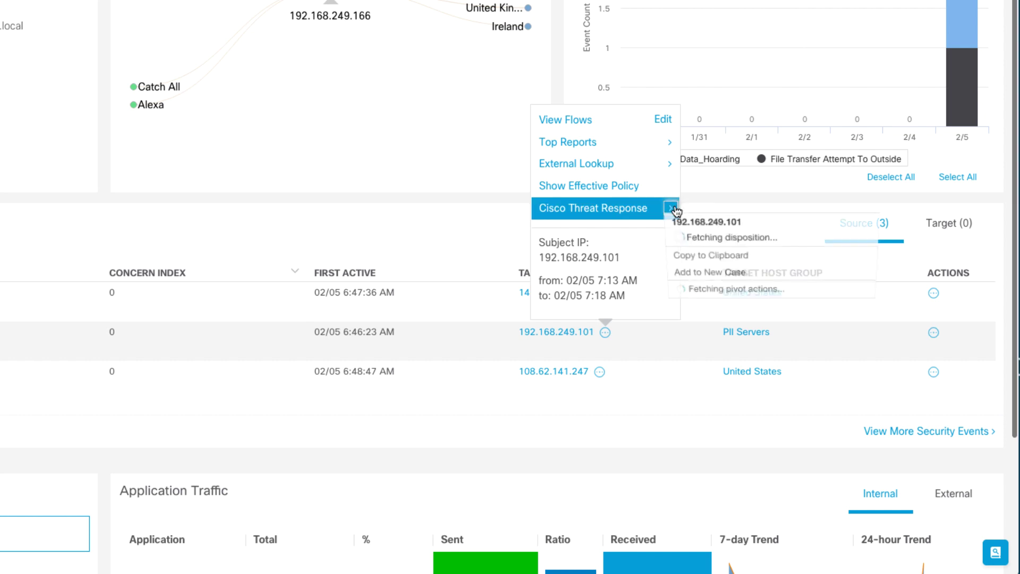